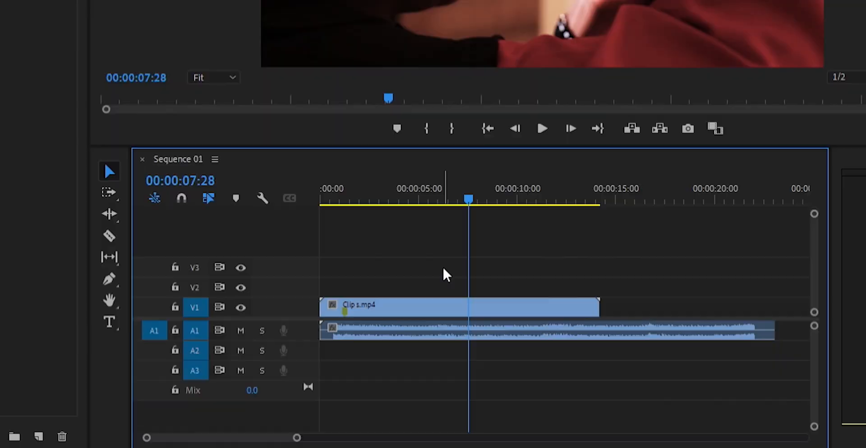
# - Enable snapping and cut both the video and audio clips at the playhead, 00:00:07:28, with the Razor tool
pyautogui.moveTo(553, 351); pyautogui.dragTo(589, 375)
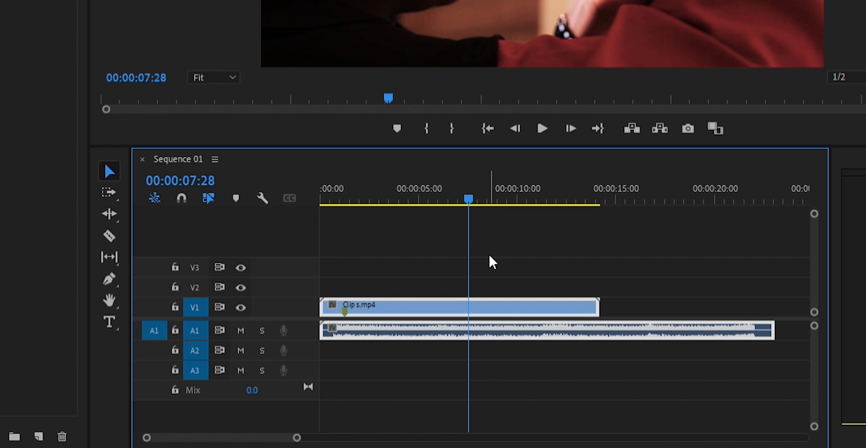
pyautogui.press('c')
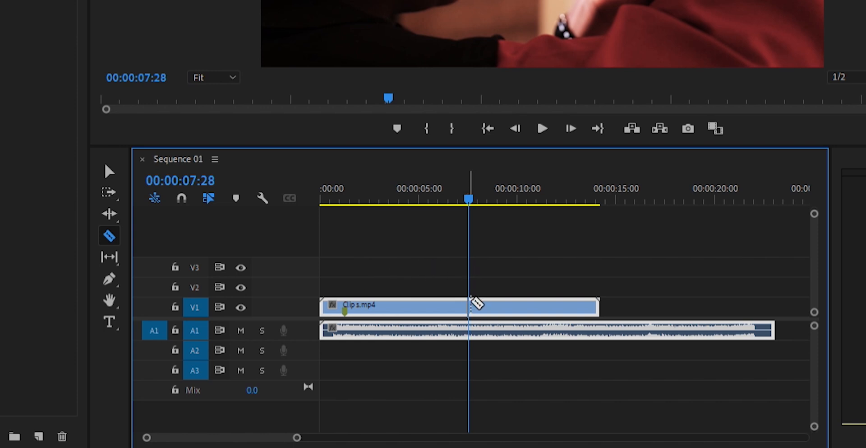
pyautogui.click(181, 197)
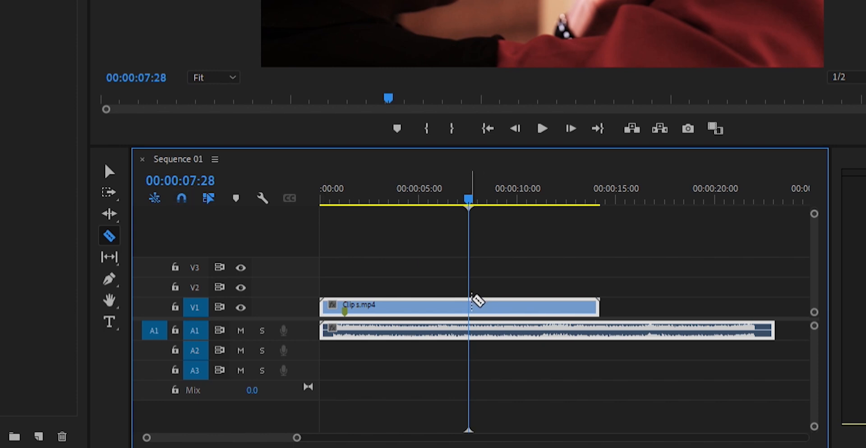
pyautogui.click(478, 301)
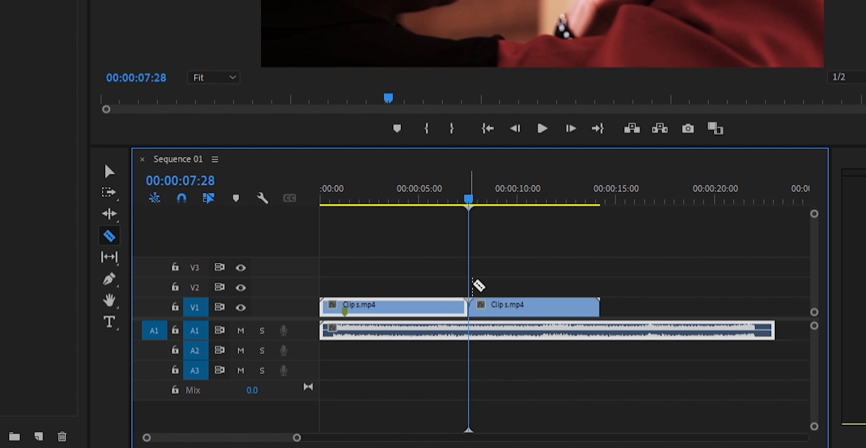
pyautogui.click(475, 319)
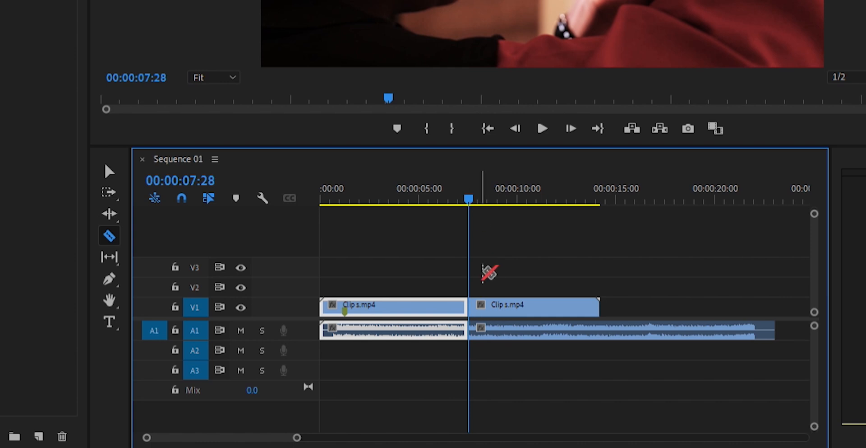
# - Move the second video and audio pieces together to start about 2 seconds later, leaving a gap after the cut
pyautogui.press('v')
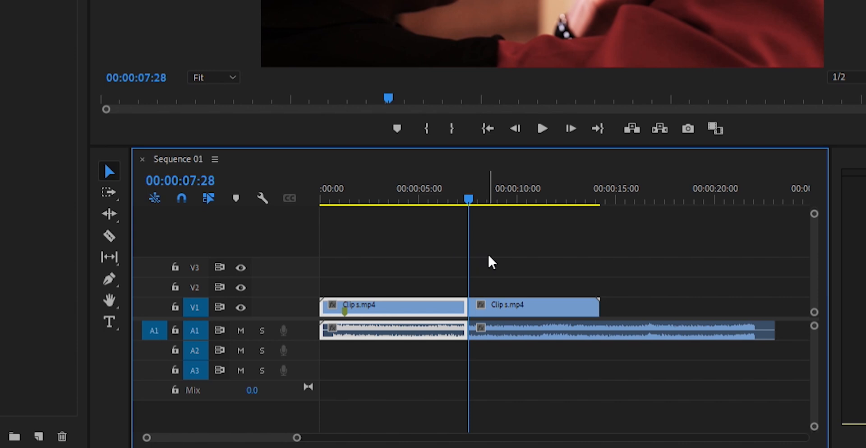
pyautogui.moveTo(491, 265); pyautogui.dragTo(561, 323)
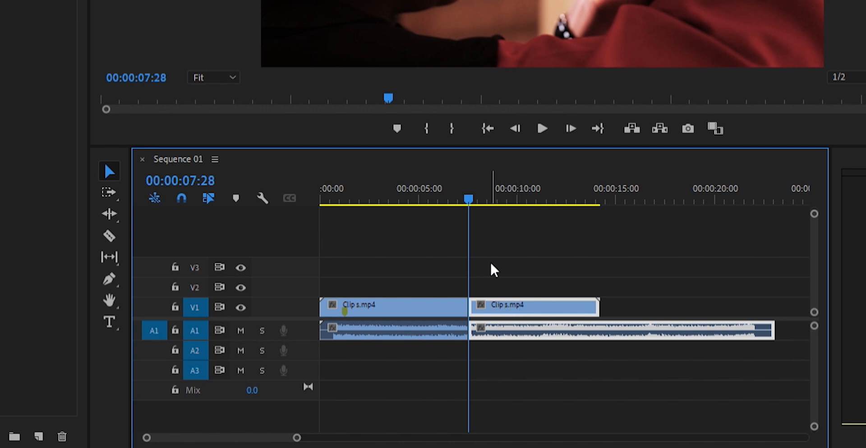
pyautogui.moveTo(493, 293); pyautogui.dragTo(562, 298)
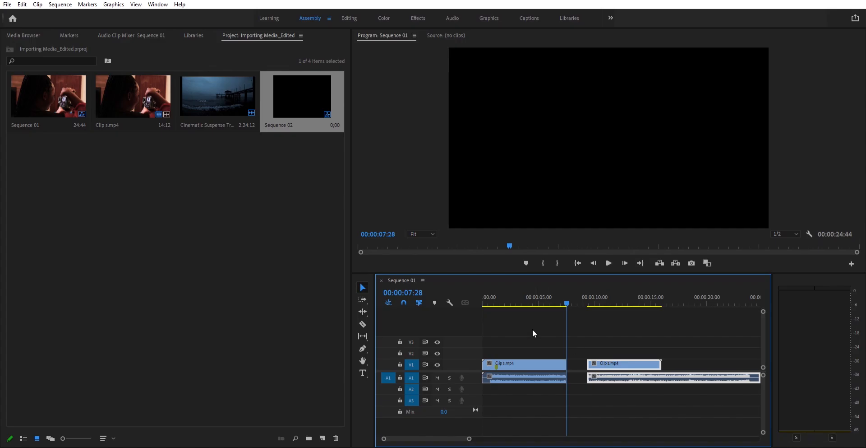
# - Place the playhead at 00:00:07:26 and move the second video and audio pieces to about half a second after the first pieces
pyautogui.click(575, 303)
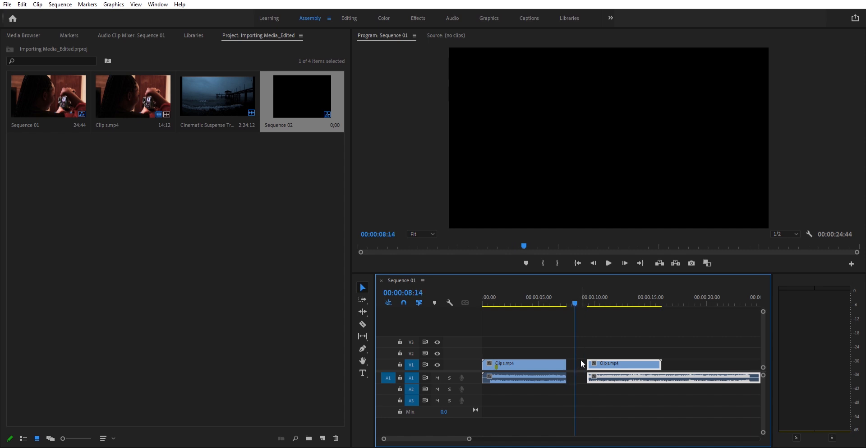
pyautogui.click(565, 294)
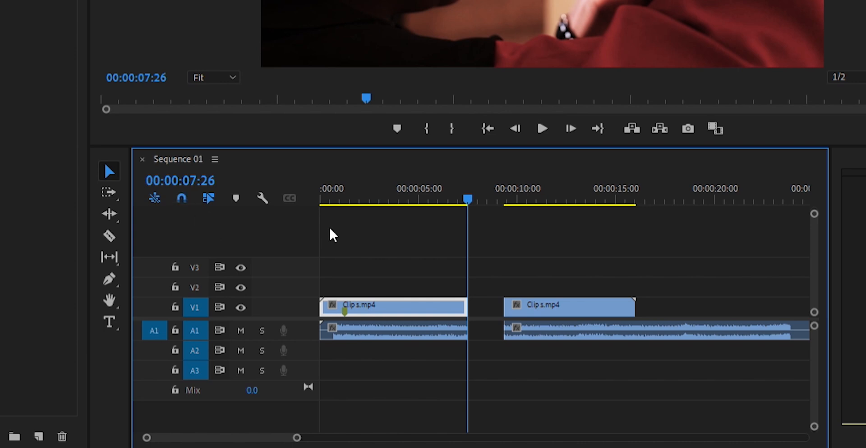
pyautogui.press('=')
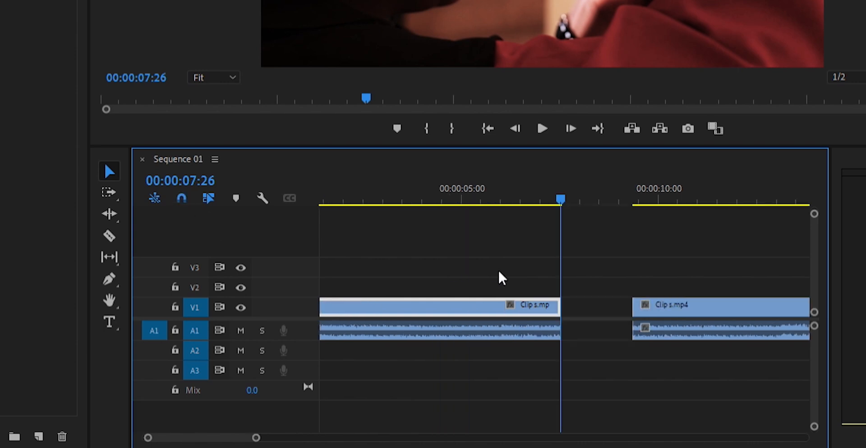
pyautogui.press('-')
pyautogui.moveTo(580, 286); pyautogui.dragTo(613, 299)
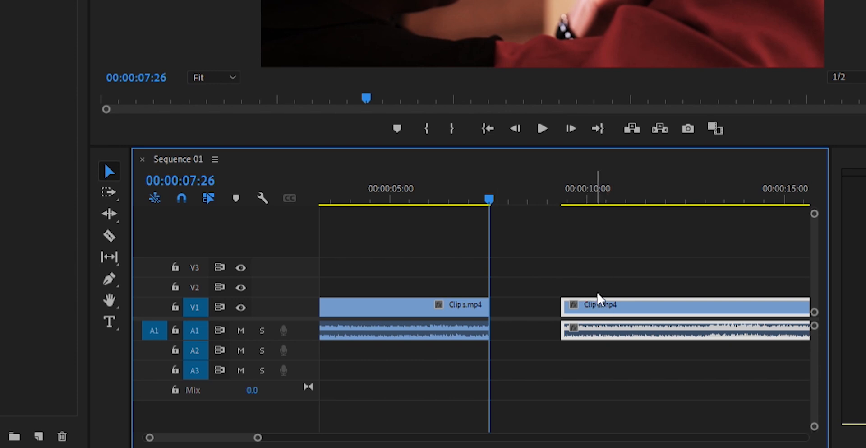
pyautogui.moveTo(599, 294); pyautogui.dragTo(528, 291)
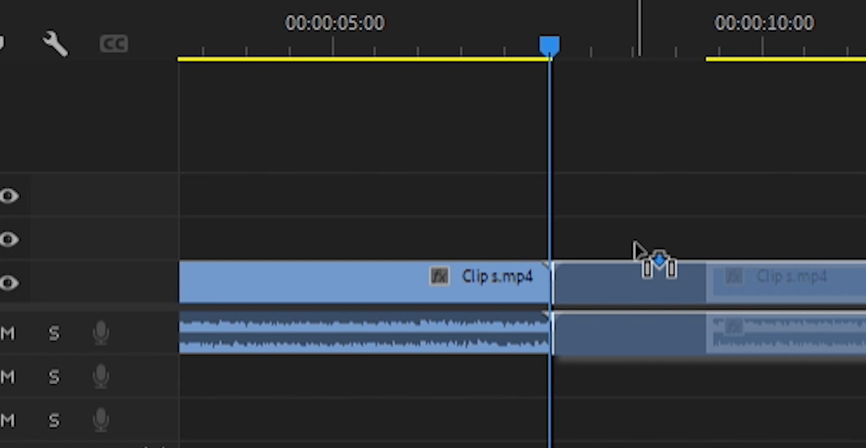
pyautogui.moveTo(634, 244)
pyautogui.mouseDown()
pyautogui.moveTo(700, 248)
pyautogui.moveTo(629, 244)
pyautogui.mouseUp()
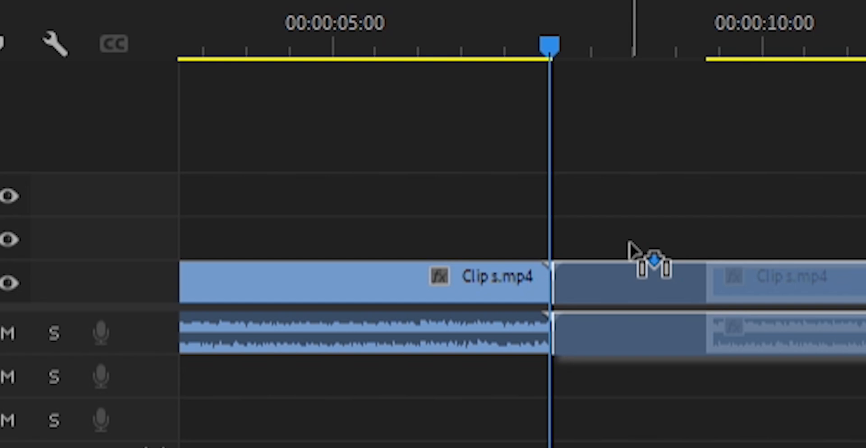
pyautogui.moveTo(629, 246); pyautogui.dragTo(668, 248)
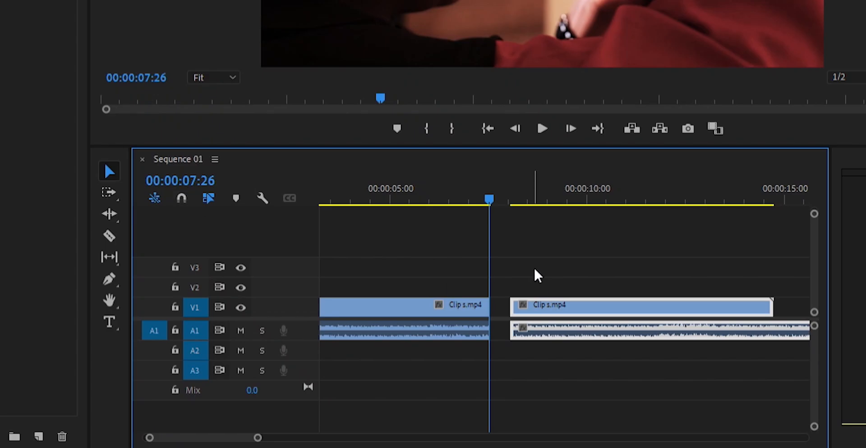
# - With snapping off, move the second video and audio pieces to about 0.2 seconds after the first pieces
pyautogui.moveTo(559, 288); pyautogui.dragTo(539, 291)
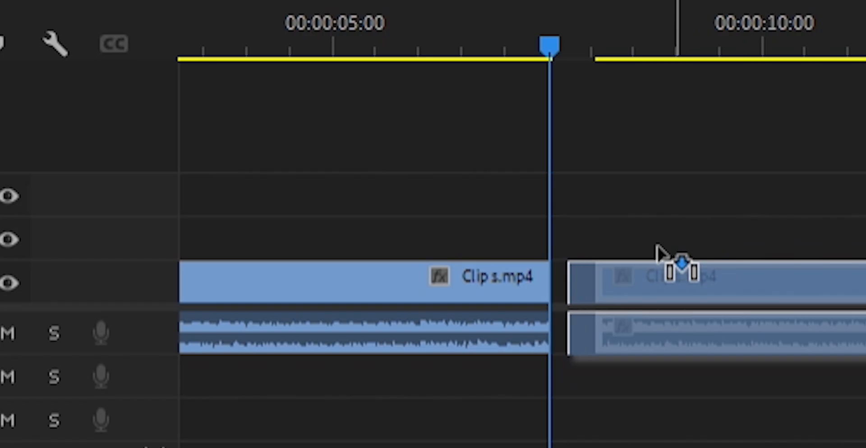
pyautogui.moveTo(658, 246); pyautogui.dragTo(638, 240)
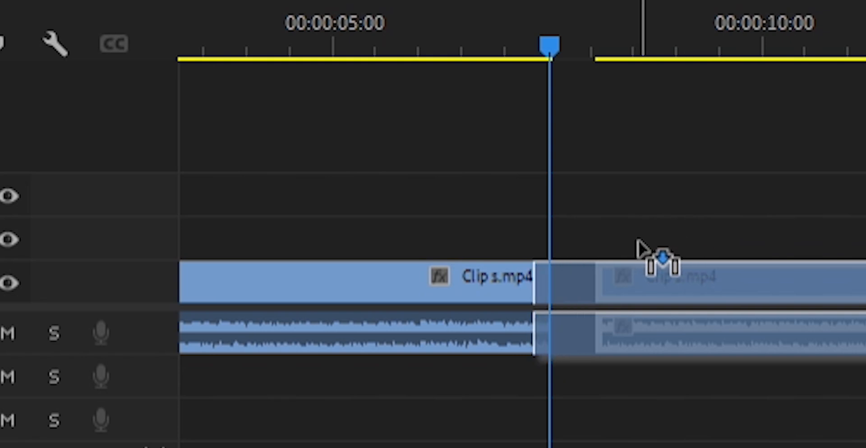
pyautogui.moveTo(638, 240); pyautogui.dragTo(673, 239)
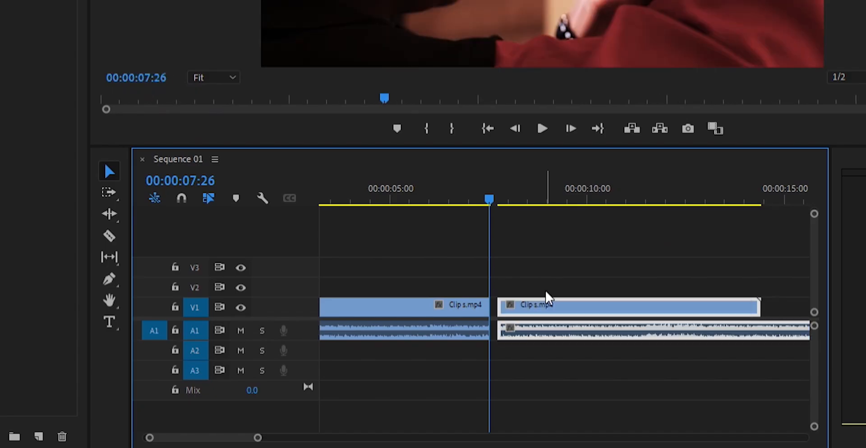
# - Enable snapping, close the gap by snapping the second pieces to the first ones, and place the playhead at 00:00:07:38
pyautogui.click(182, 198)
pyautogui.moveTo(544, 294); pyautogui.dragTo(539, 293)
pyautogui.click(499, 186)
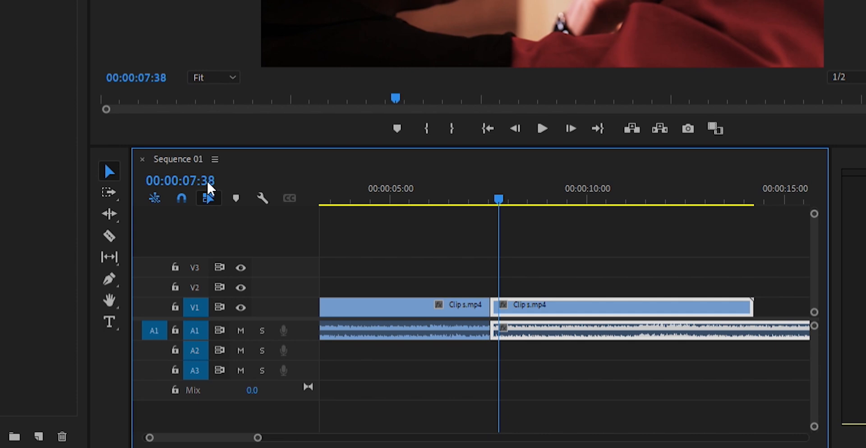
# - Check with linked selection on whether the second video and audio pieces are selected together or separately
pyautogui.click(210, 194)
pyautogui.click(557, 273)
pyautogui.click(557, 307)
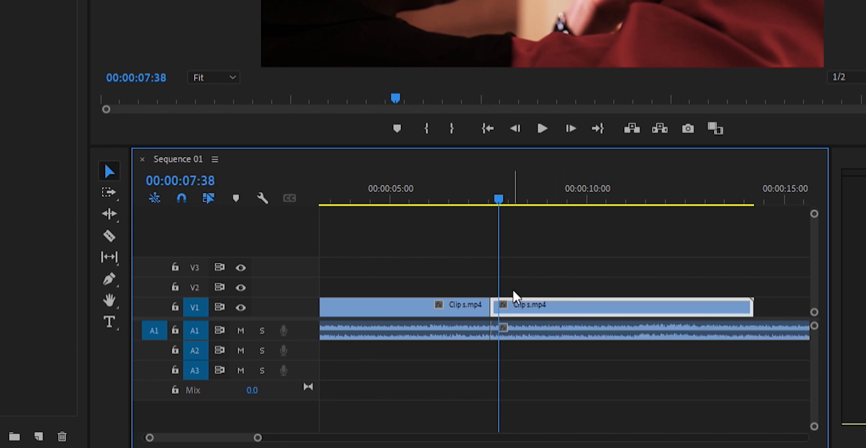
pyautogui.click(536, 274)
pyautogui.click(535, 300)
pyautogui.click(534, 271)
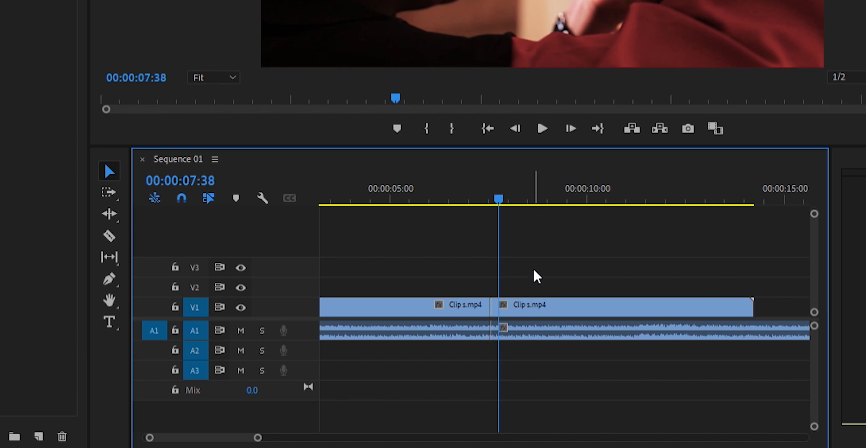
pyautogui.click(552, 299)
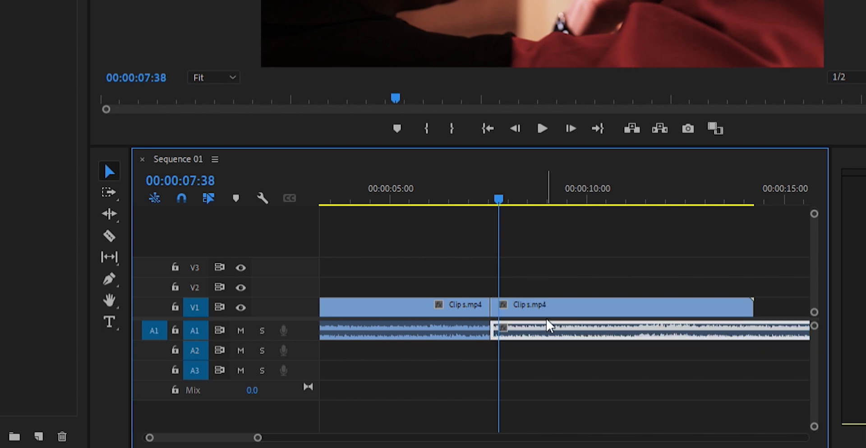
pyautogui.click(553, 279)
pyautogui.click(552, 301)
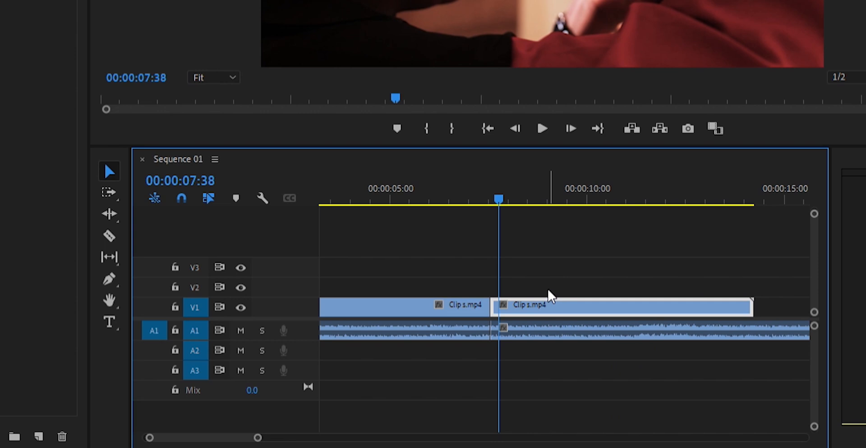
# - Link the second video piece with the audio piece below it and clear the selection
pyautogui.moveTo(533, 281); pyautogui.dragTo(576, 325)
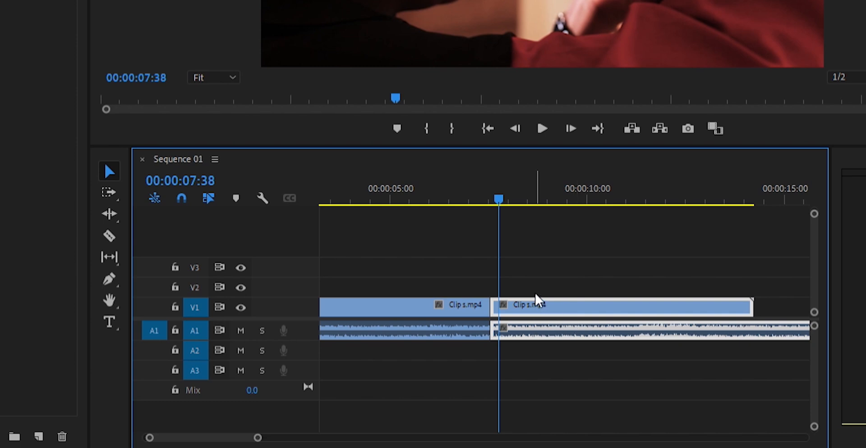
pyautogui.hotkey('ctrl', 'l')
pyautogui.click(547, 265)
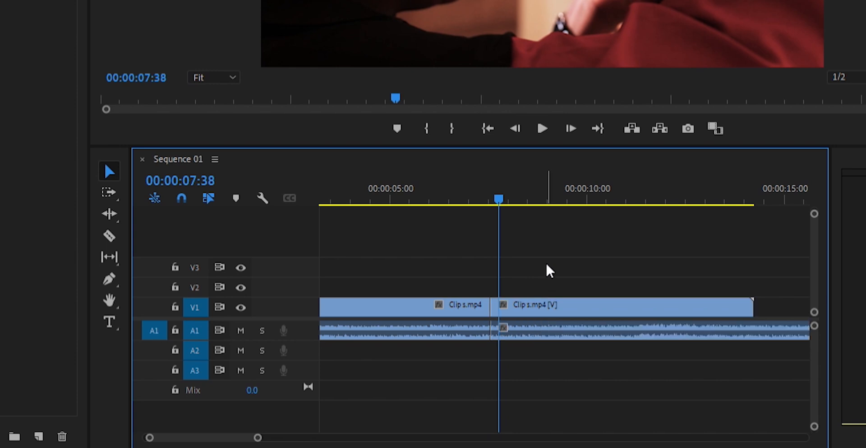
# - Check with linked selection on that the linked second video and audio pieces are selected as a pair
pyautogui.click(208, 184)
pyautogui.click(204, 185)
pyautogui.click(542, 299)
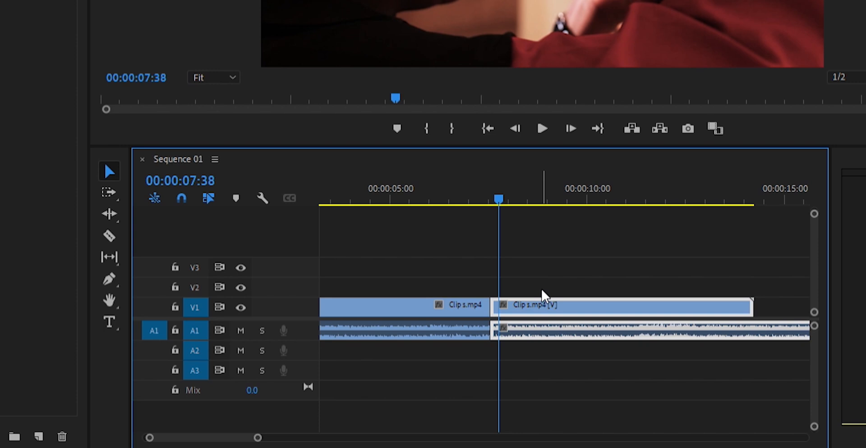
pyautogui.click(528, 288)
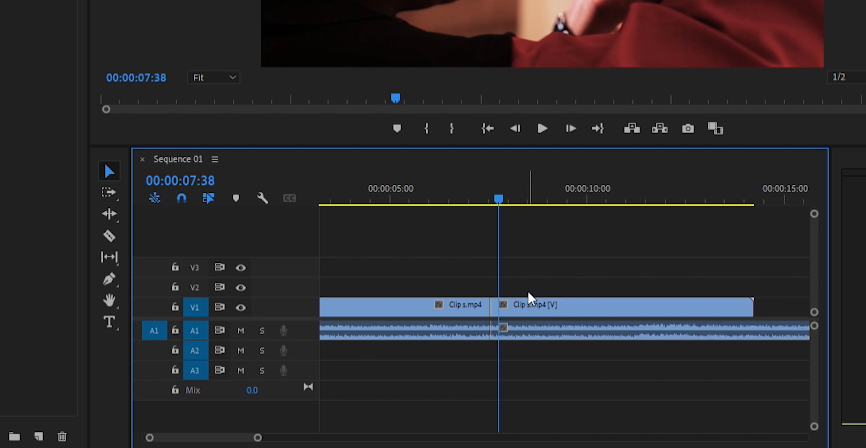
pyautogui.press('d')
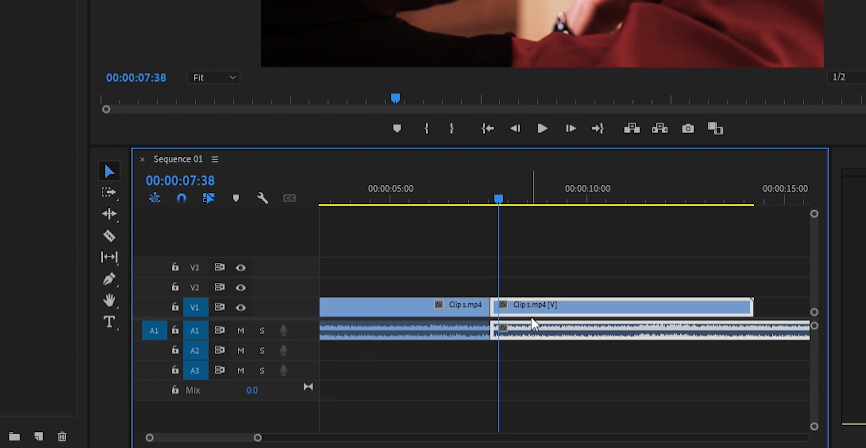
# - Compare selecting the linked video and audio pieces individually with linked selection off against selecting them with it on
pyautogui.click(529, 267)
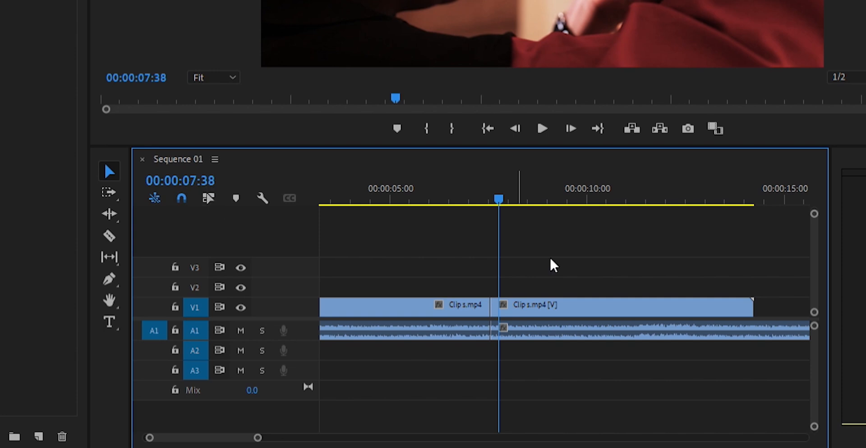
pyautogui.click(547, 302)
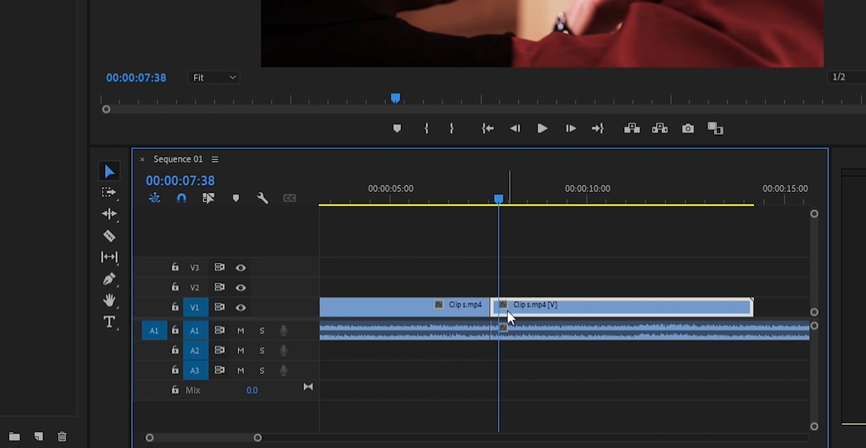
pyautogui.click(530, 318)
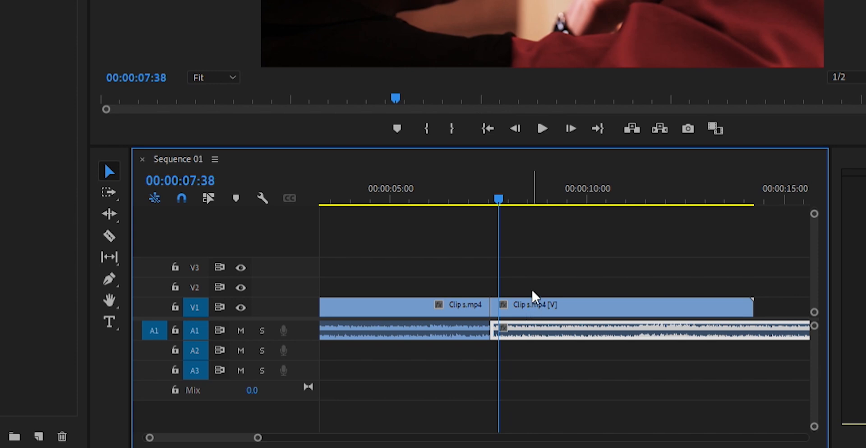
pyautogui.click(531, 269)
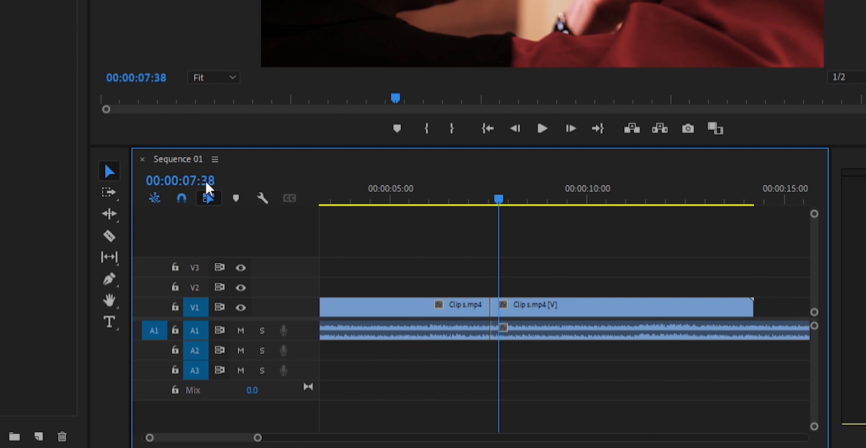
pyautogui.click(527, 293)
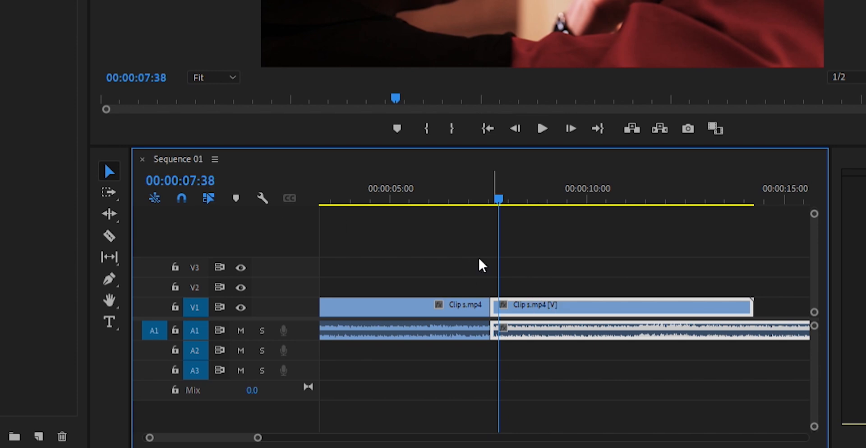
# - With linked selection off, select only the second video piece and add clip markers at 00:00:07:38, 00:00:08:39, 00:00:09:33 and 00:00:10:23
pyautogui.click(525, 305)
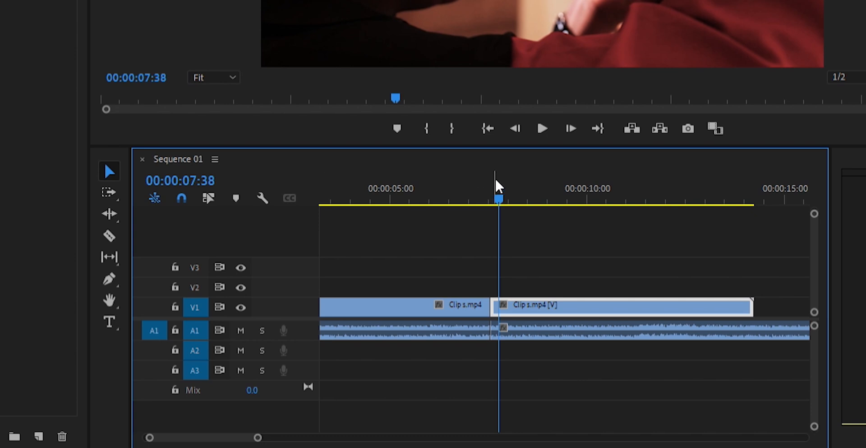
pyautogui.click(237, 185)
pyautogui.moveTo(505, 191); pyautogui.dragTo(527, 185)
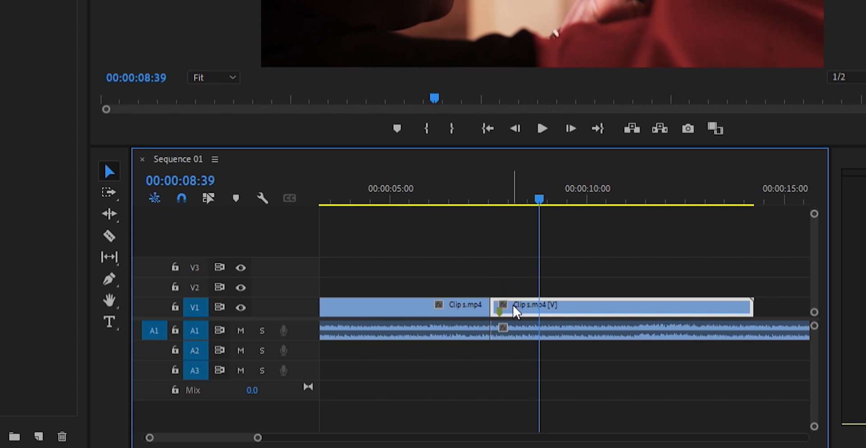
pyautogui.click(238, 195)
pyautogui.click(574, 181)
pyautogui.click(236, 198)
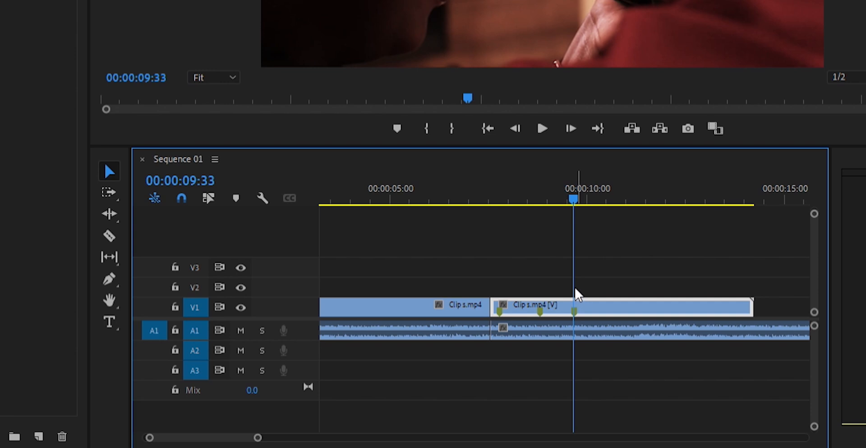
pyautogui.click(608, 181)
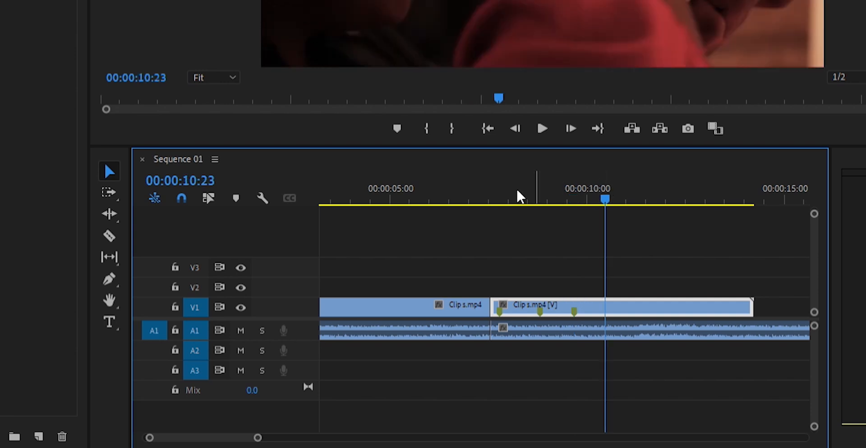
pyautogui.press('m')
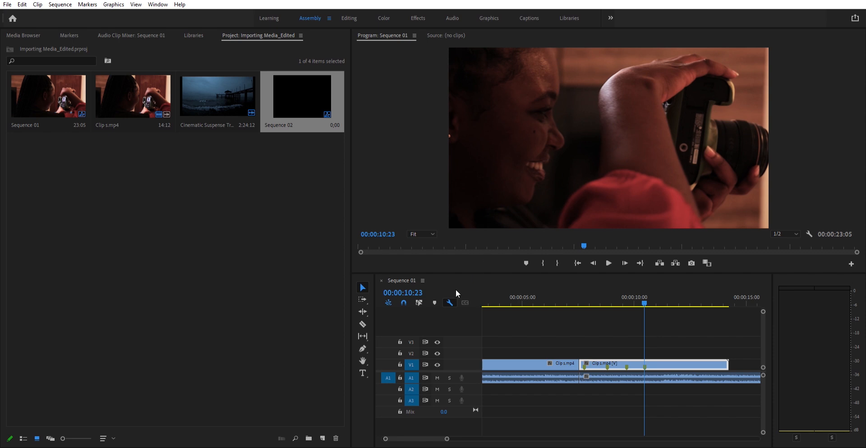
# - Scrub the playhead past the last clip marker to 00:00:11:18
pyautogui.click(638, 291)
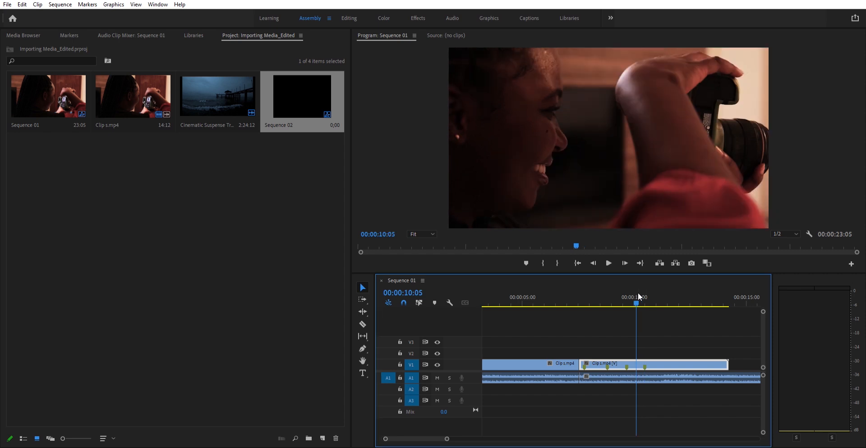
pyautogui.click(664, 293)
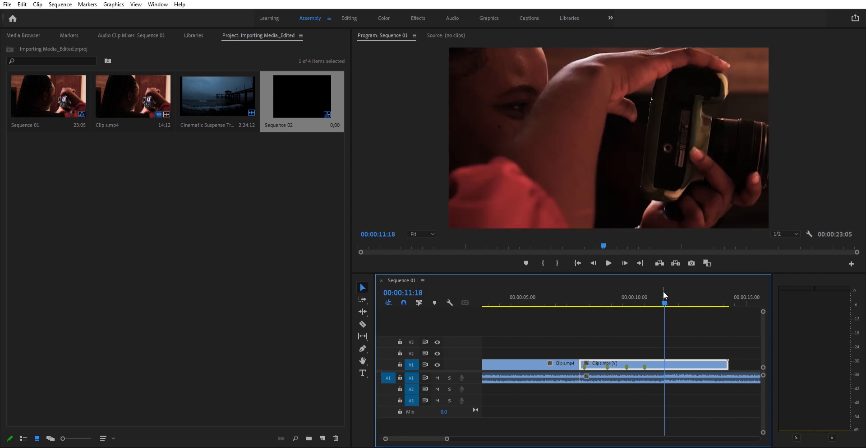